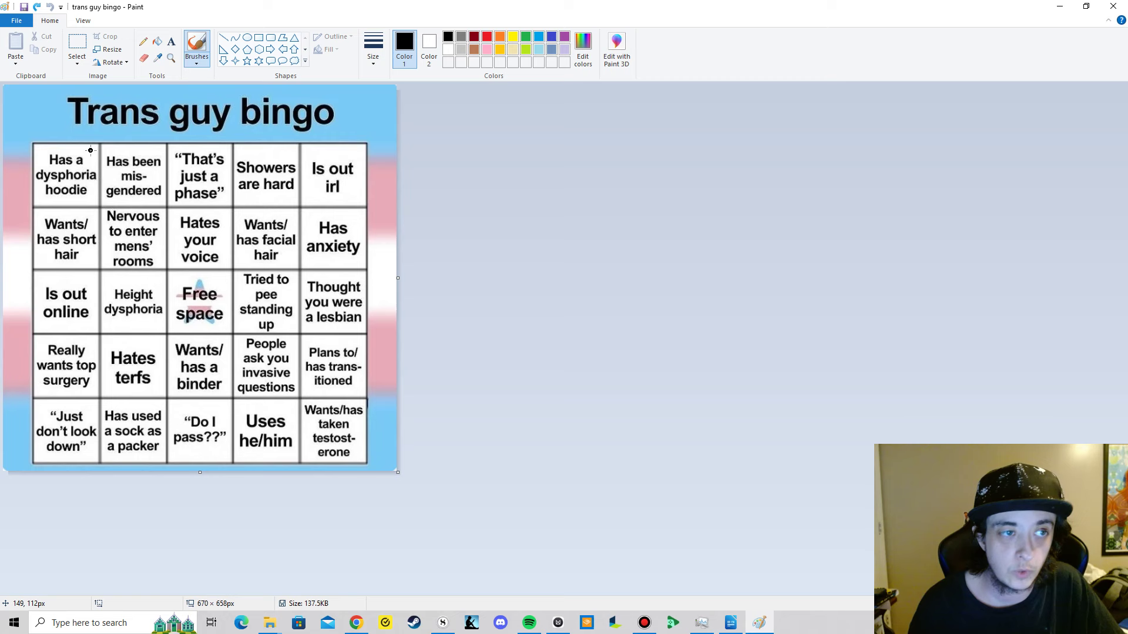
Step: Draw black brush strokes across the 'Has a dysphoria hoodie' and 'Has been misgendered' squares
mouse_move(91, 150)
left_mouse_down()
mouse_move(43, 191)
mouse_move(86, 190)
left_mouse_up()
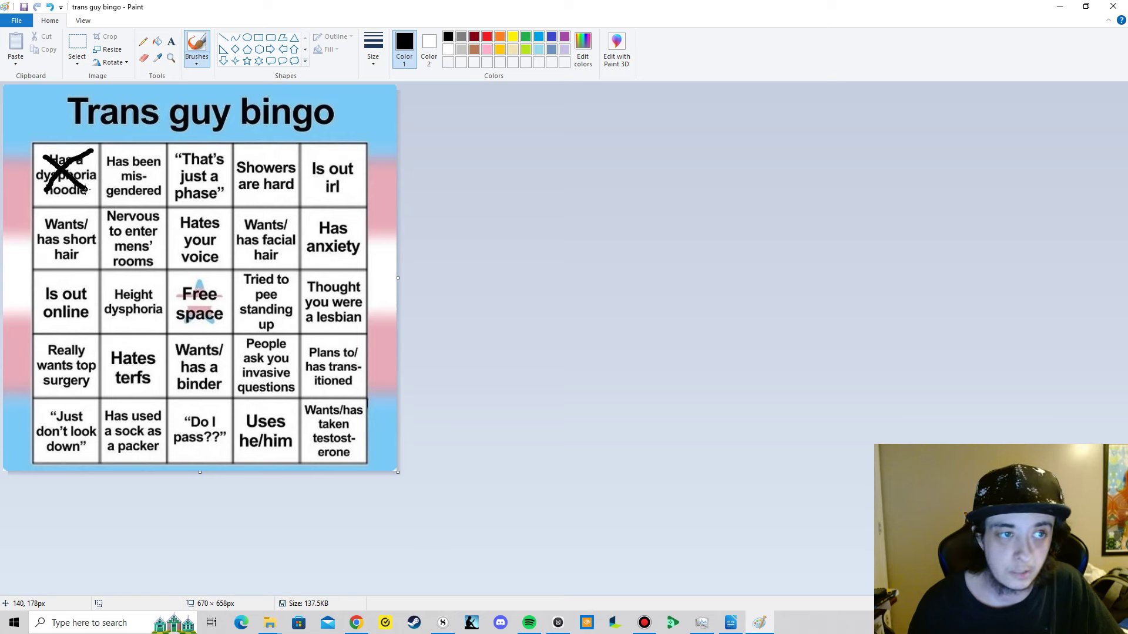
mouse_move(161, 147)
left_mouse_down()
mouse_move(125, 187)
mouse_move(121, 162)
mouse_move(155, 193)
left_mouse_up()
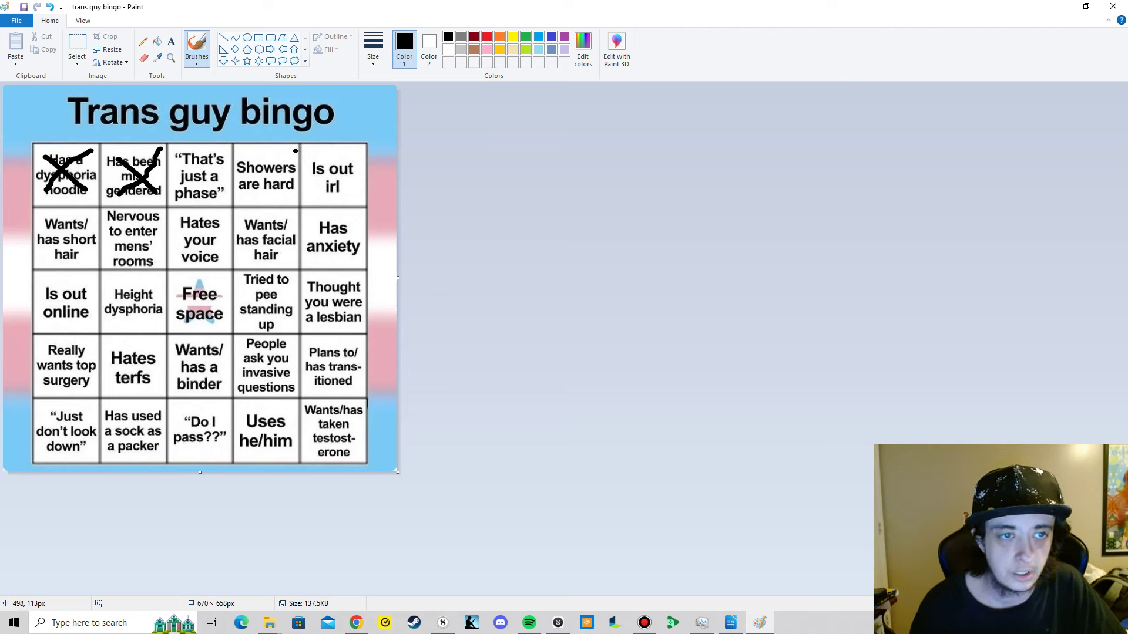
Step: Draw black X marks over 'Showers are hard' and 'Is out irl', and slash 'Wants/has short hair'
left_click_drag(294, 151, 246, 190)
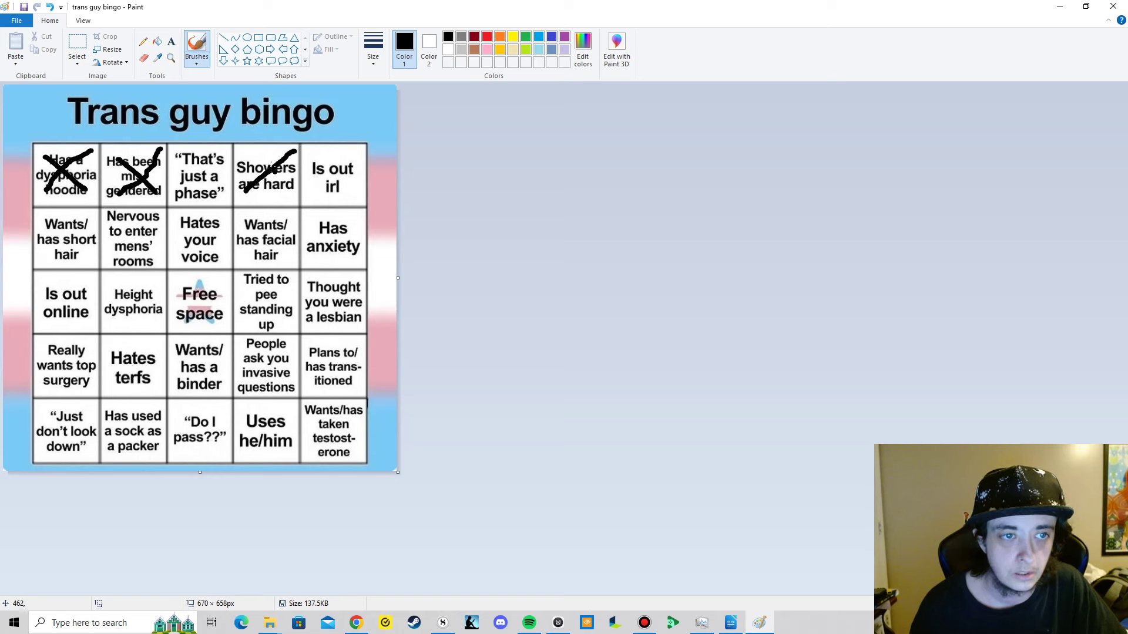
left_click_drag(250, 154, 281, 199)
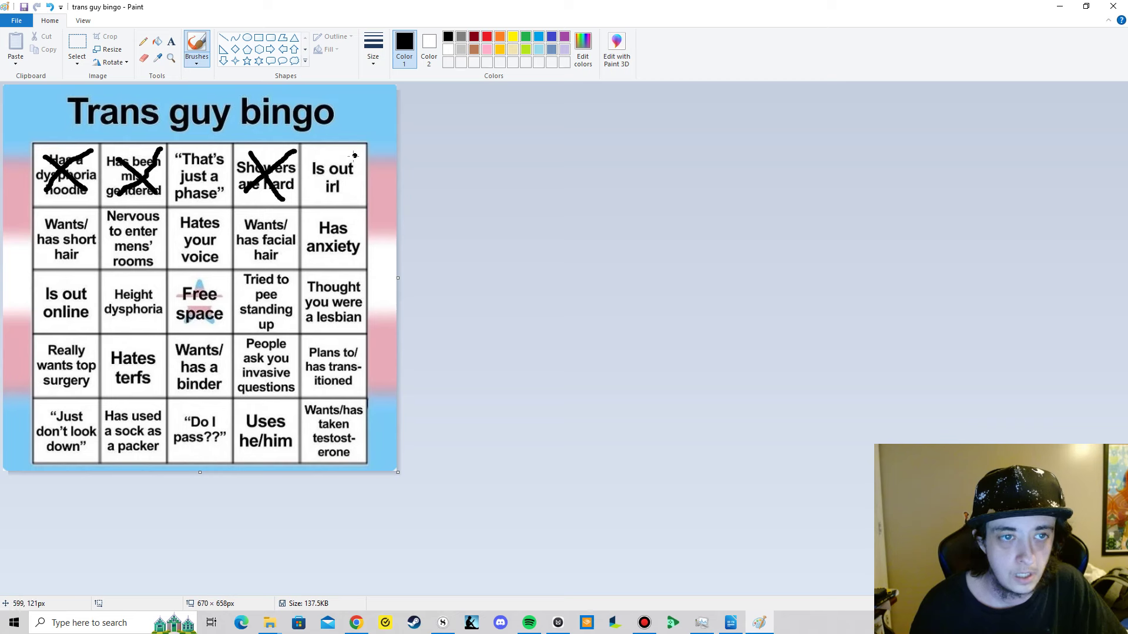
left_click_drag(356, 154, 311, 192)
left_click_drag(310, 148, 366, 189)
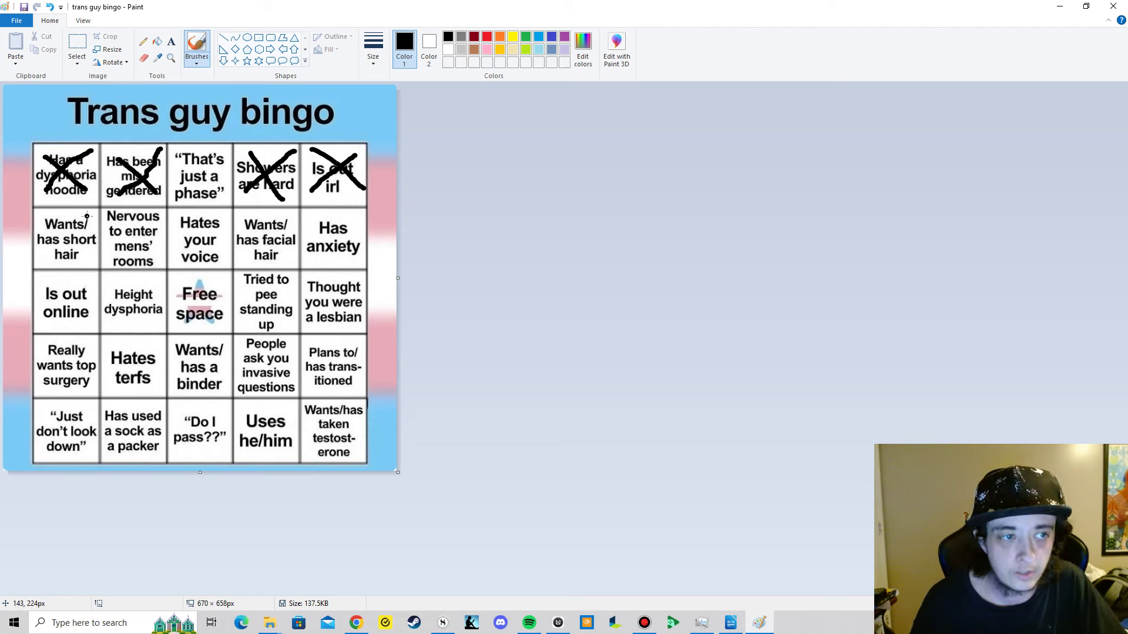
left_click_drag(87, 217, 36, 260)
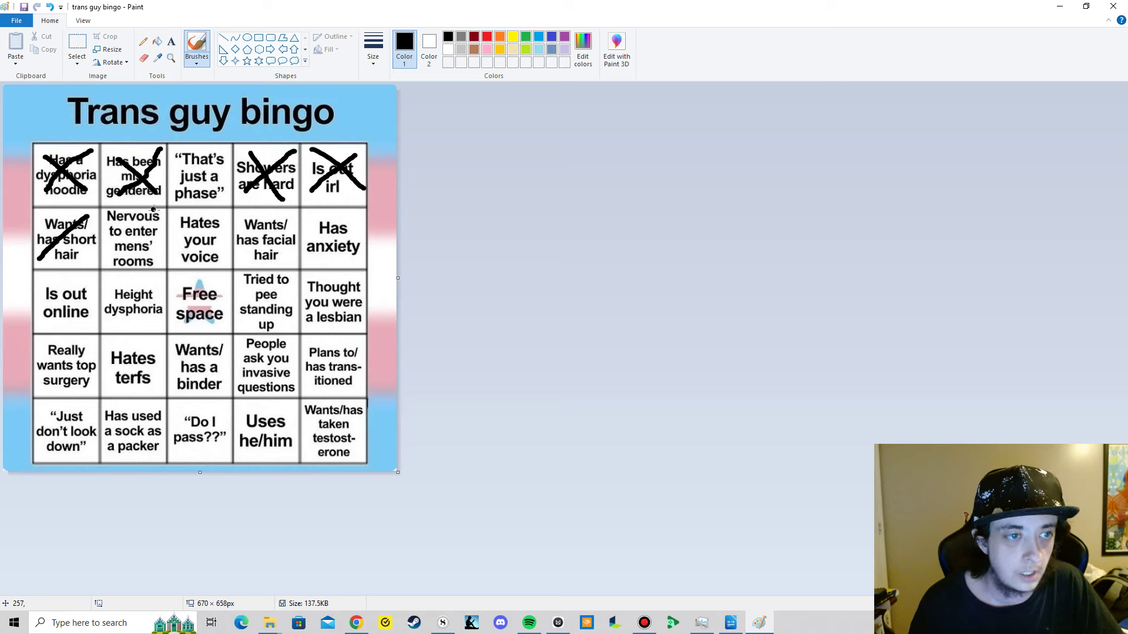
Step: Put an X over 'Nervous to enter mens' rooms' and slash through 'Hates your voice'
left_click_drag(156, 216, 110, 259)
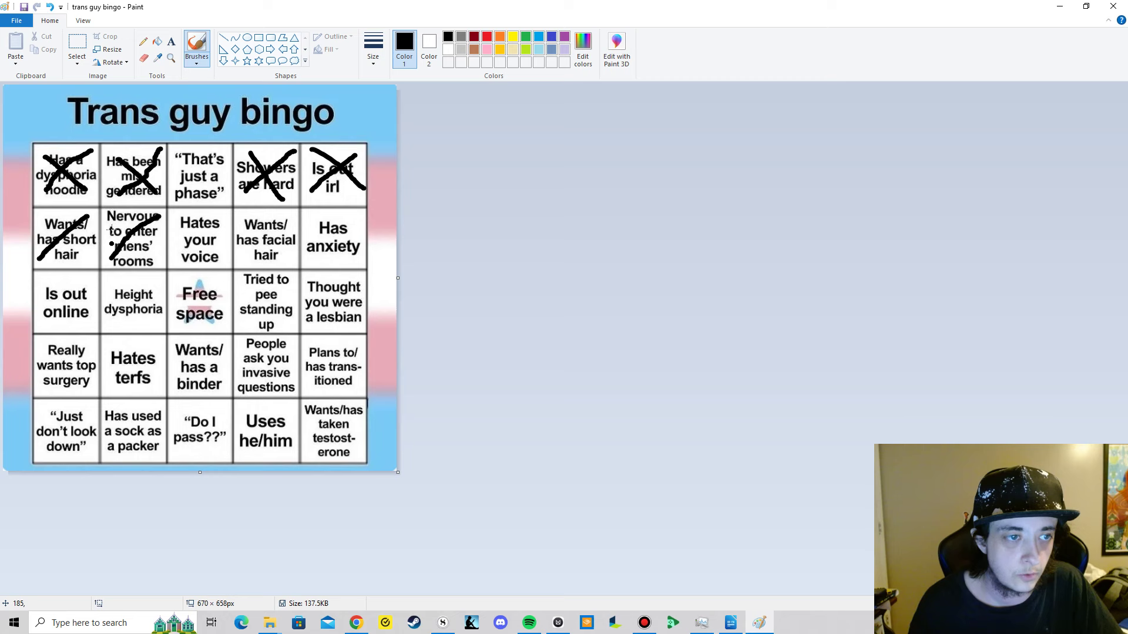
left_click_drag(116, 216, 160, 262)
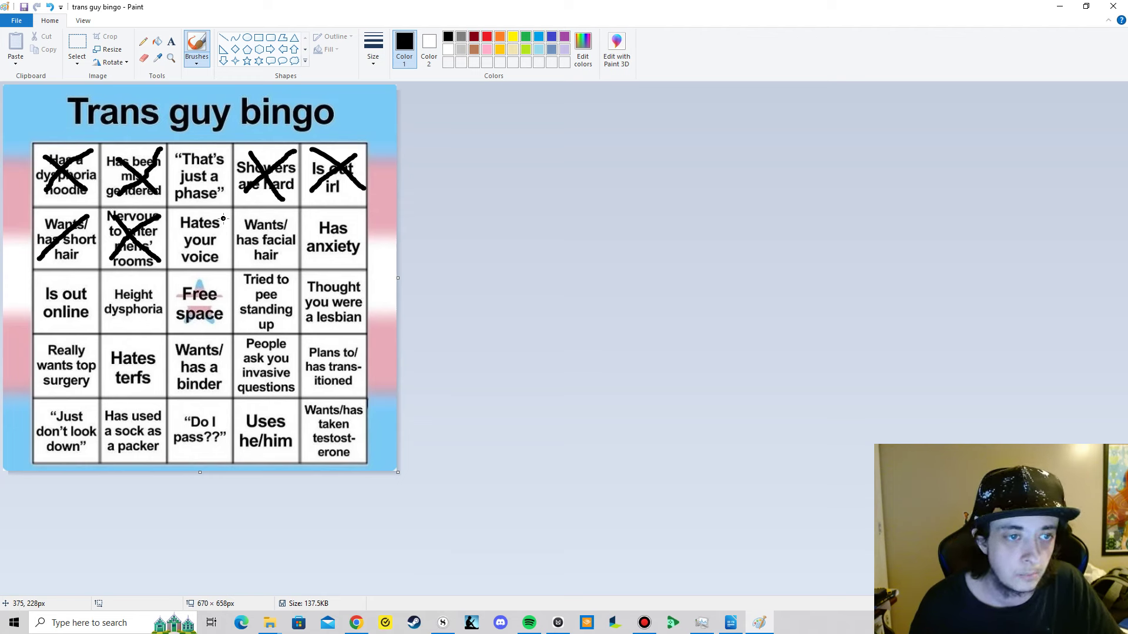
left_click_drag(223, 218, 179, 255)
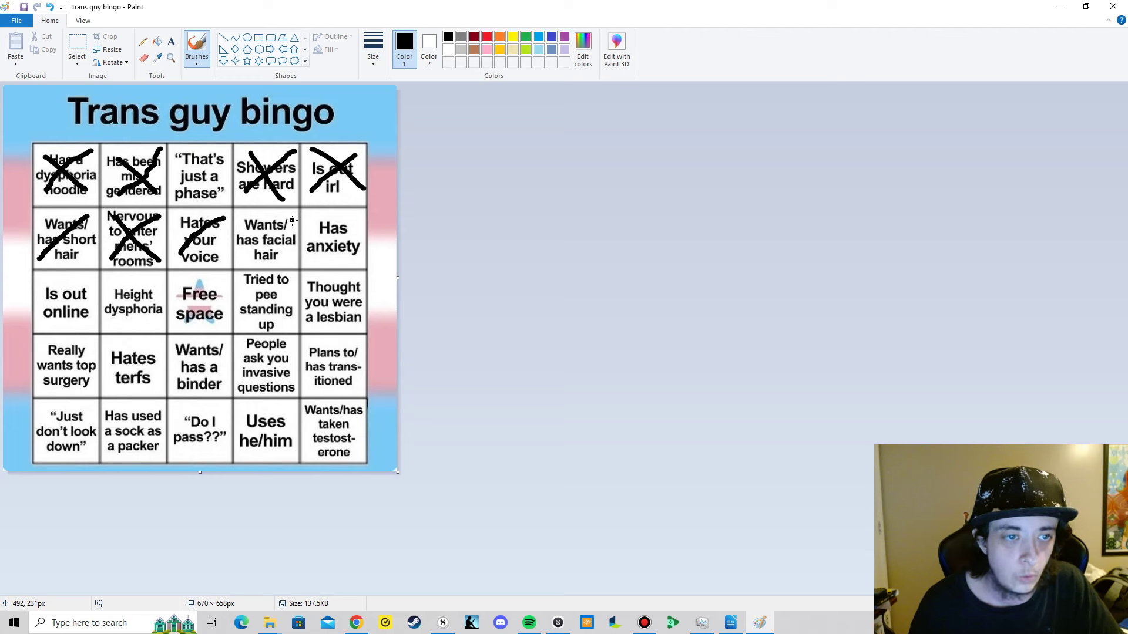
Step: Draw X marks over 'Wants/has facial hair' and 'Has anxiety', and strike 'Is out online'
left_click_drag(292, 219, 254, 259)
left_click_drag(245, 211, 291, 257)
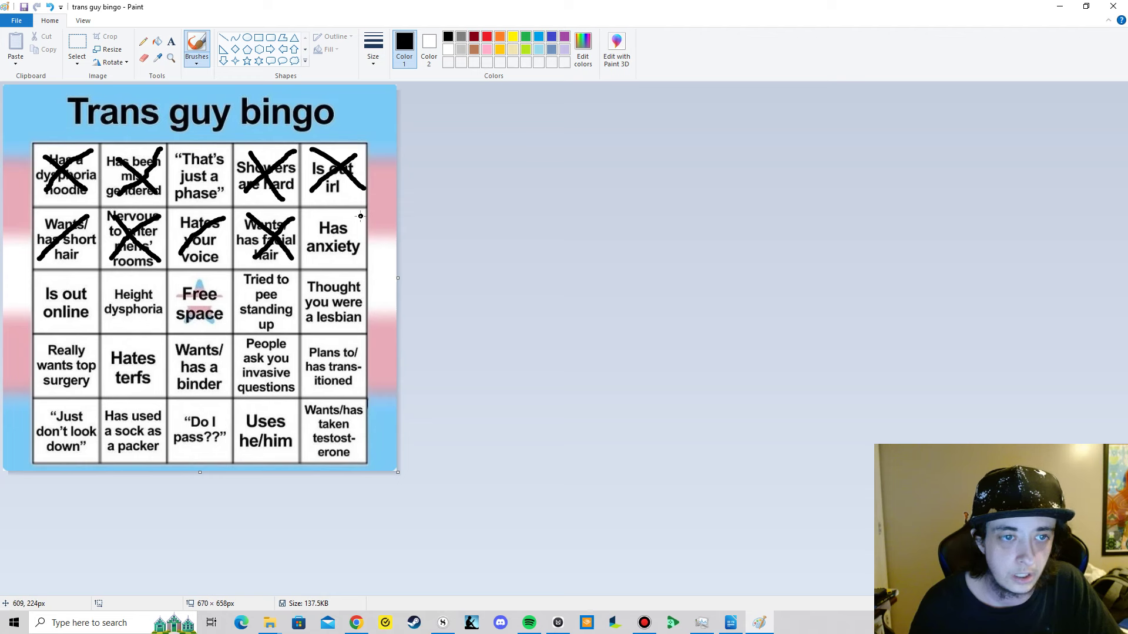
left_click_drag(361, 213, 314, 256)
left_click_drag(313, 212, 359, 250)
mouse_move(85, 283)
left_mouse_down()
mouse_move(45, 321)
mouse_move(91, 322)
left_mouse_up()
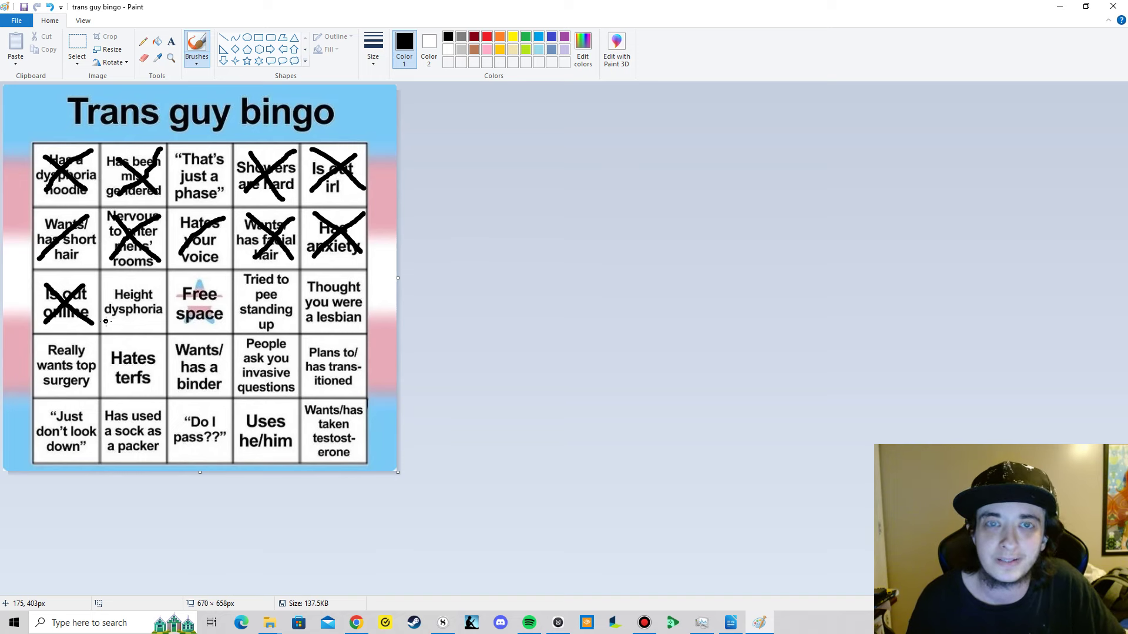
Step: Strike through 'Height dysphoria' and draw a black X over the 'Free space' square
mouse_move(157, 278)
left_mouse_down()
mouse_move(126, 314)
mouse_move(151, 317)
left_mouse_up()
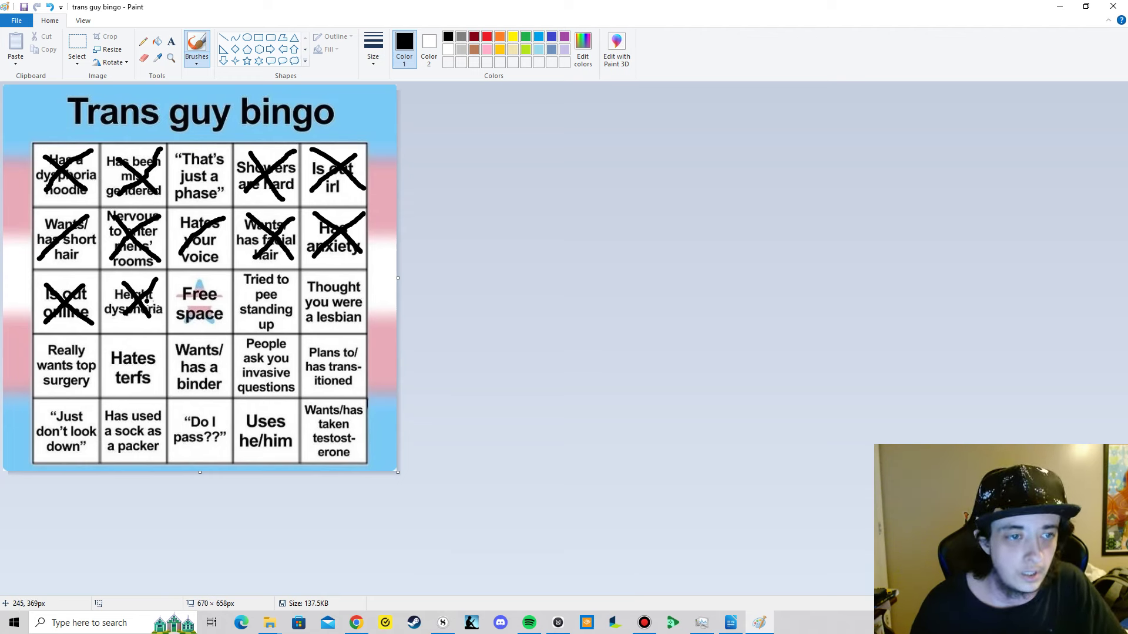
left_click_drag(228, 283, 181, 323)
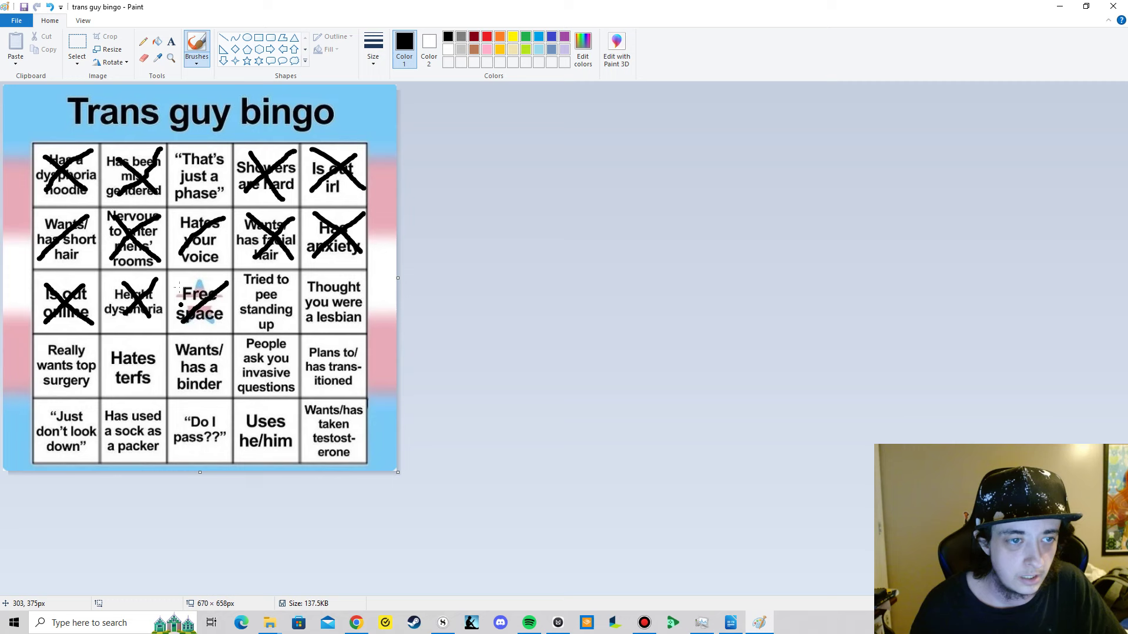
left_click_drag(173, 274, 228, 320)
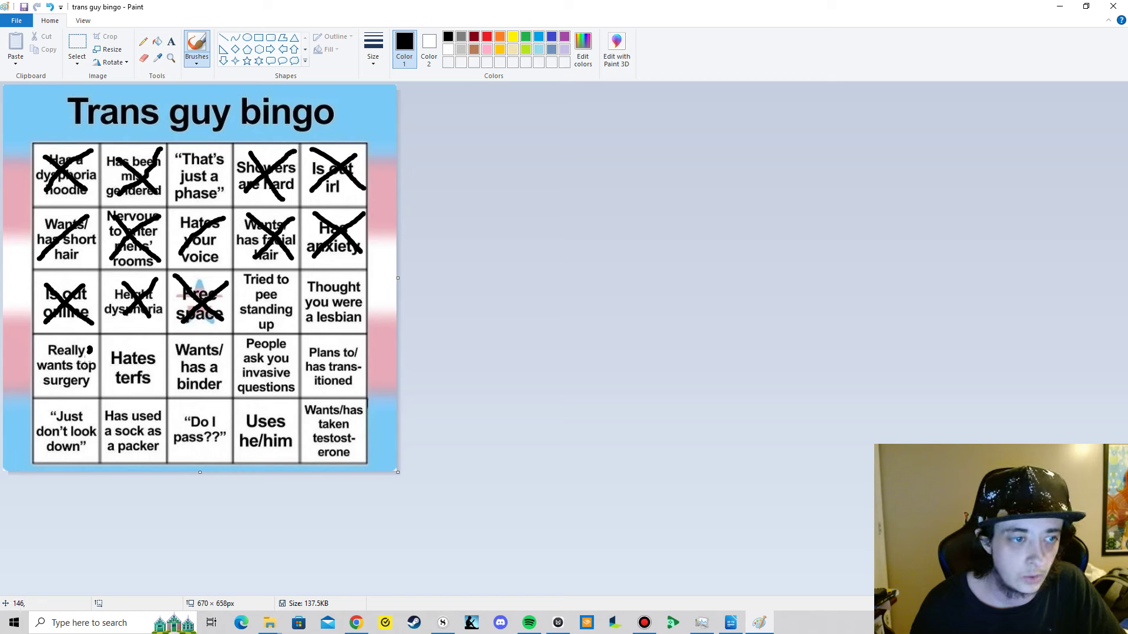
Step: Draw black X marks over 'Really wants top surgery' and 'Hates terfs'
left_click_drag(91, 348, 42, 387)
left_click_drag(51, 350, 90, 386)
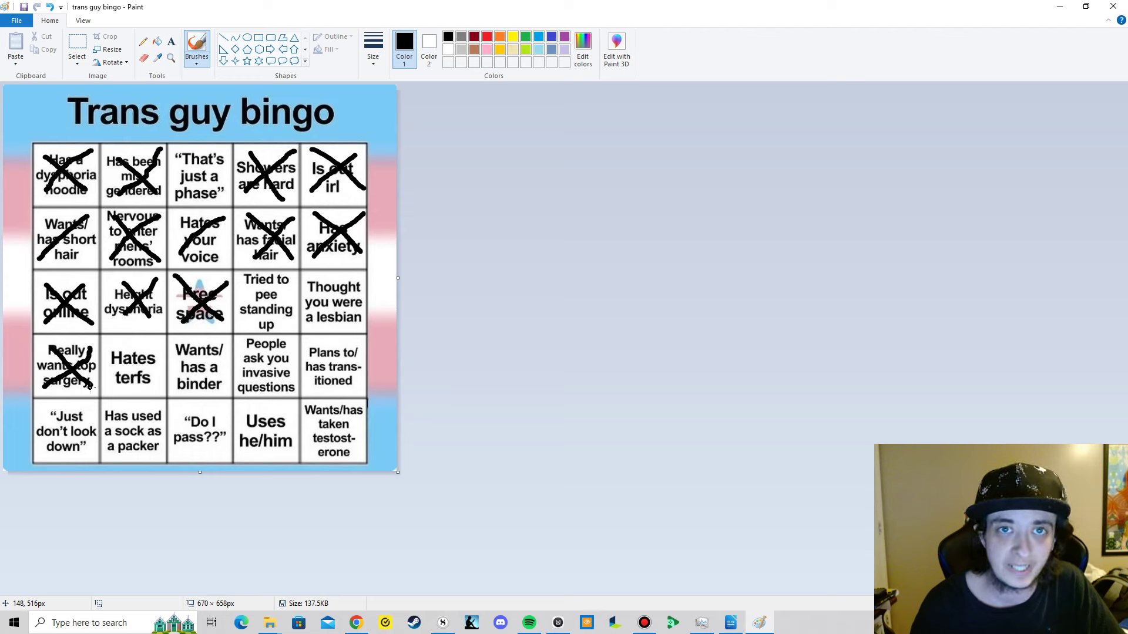
left_click_drag(163, 348, 108, 392)
left_click_drag(114, 348, 153, 384)
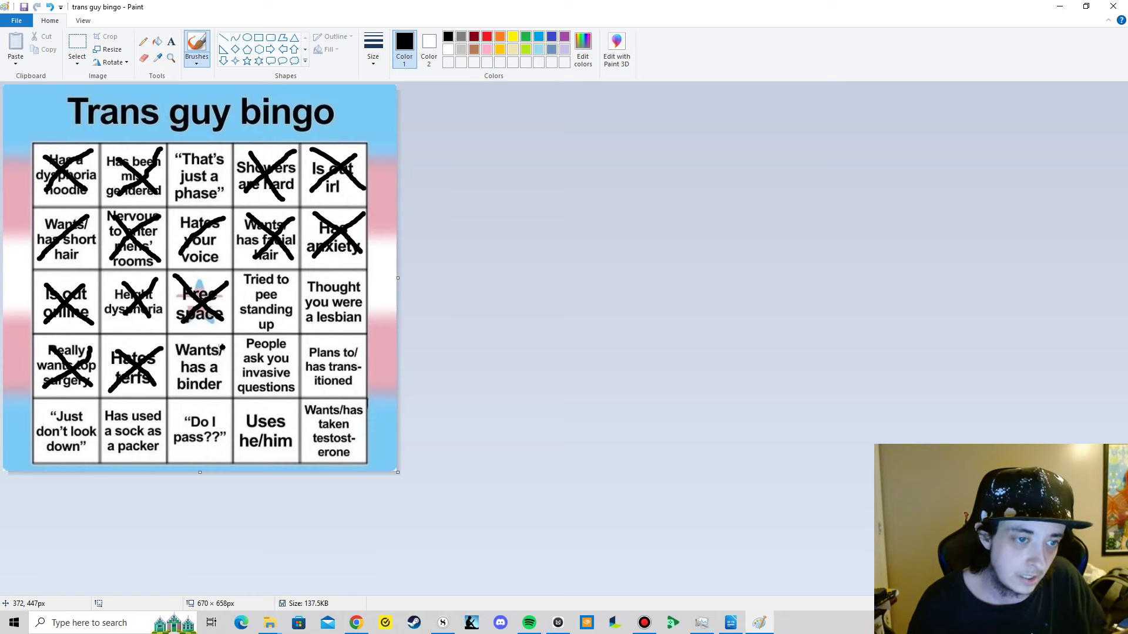
Step: Cross out 'Wants/has a binder', the invasive questions square, and 'Plans to/has transitioned'
left_click_drag(225, 346, 180, 389)
left_click_drag(177, 341, 221, 390)
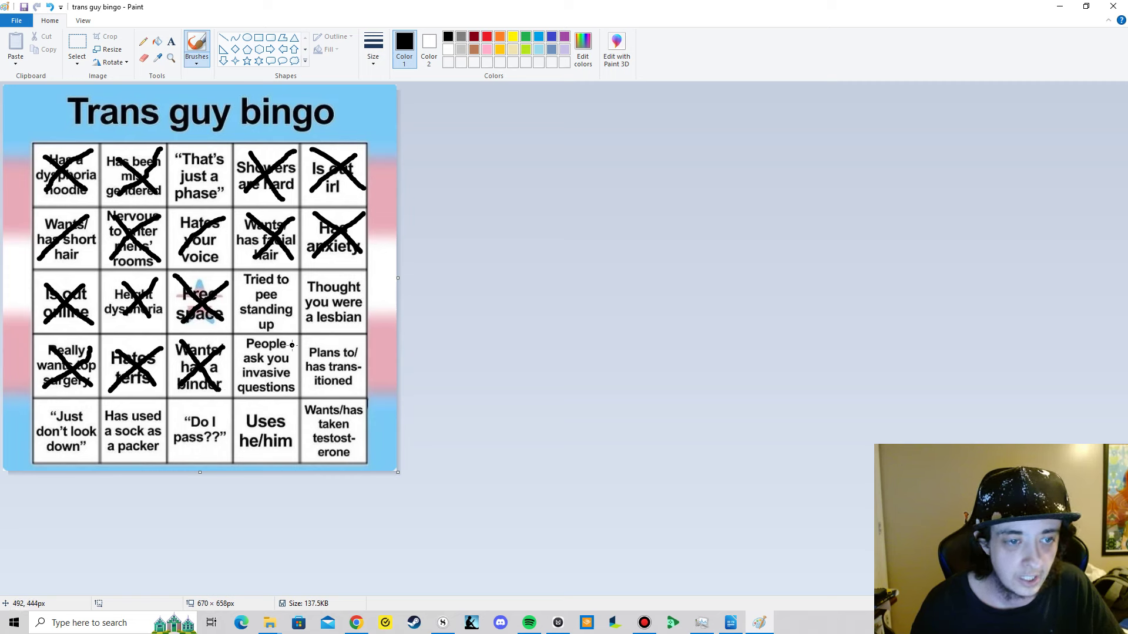
left_click_drag(292, 344, 252, 391)
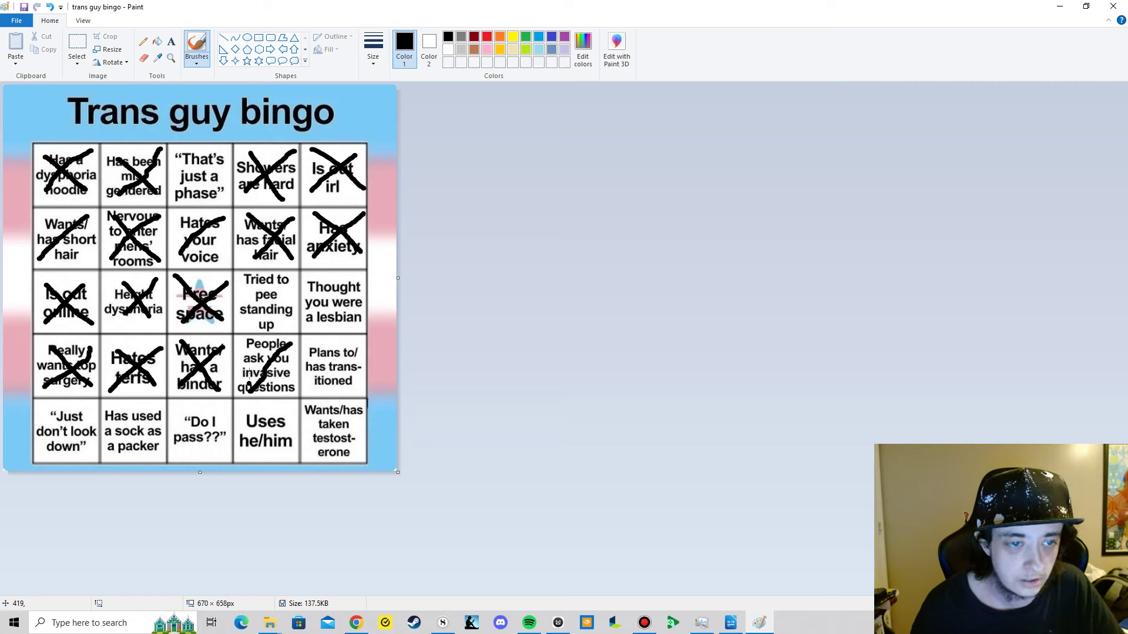
left_click_drag(241, 338, 289, 381)
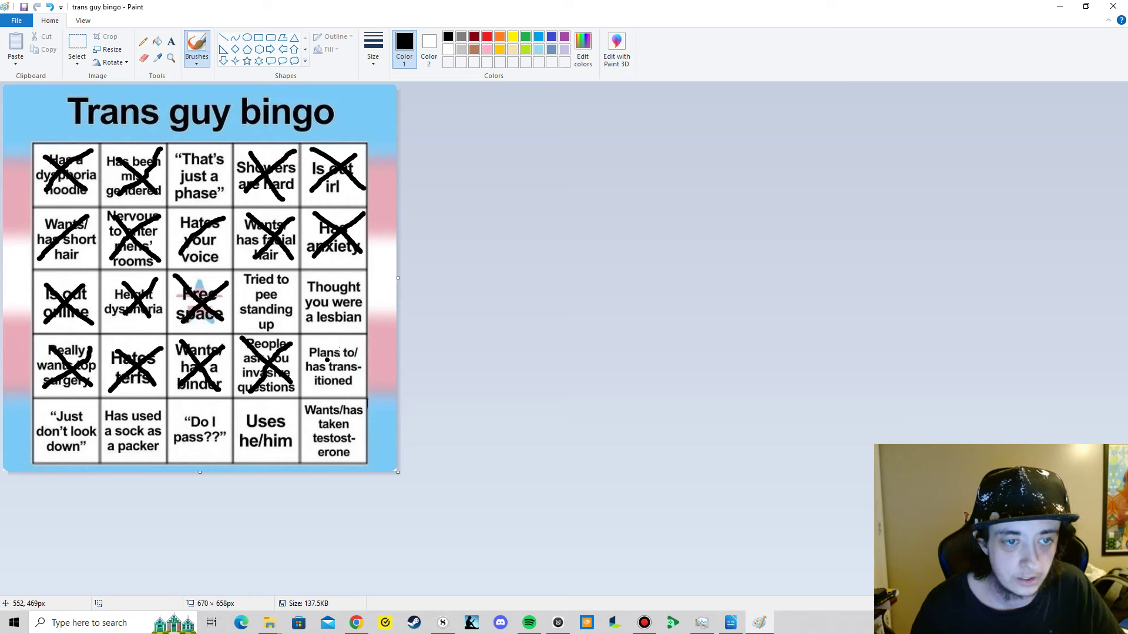
mouse_move(366, 349)
left_mouse_down()
mouse_move(311, 388)
mouse_move(353, 380)
mouse_move(362, 390)
left_mouse_up()
Step: Strike 'Just don't look down' and draw X marks over 'Do I pass??', 'Uses he/him' and the testosterone square
mouse_move(90, 411)
left_mouse_down()
mouse_move(47, 451)
mouse_move(90, 456)
left_mouse_up()
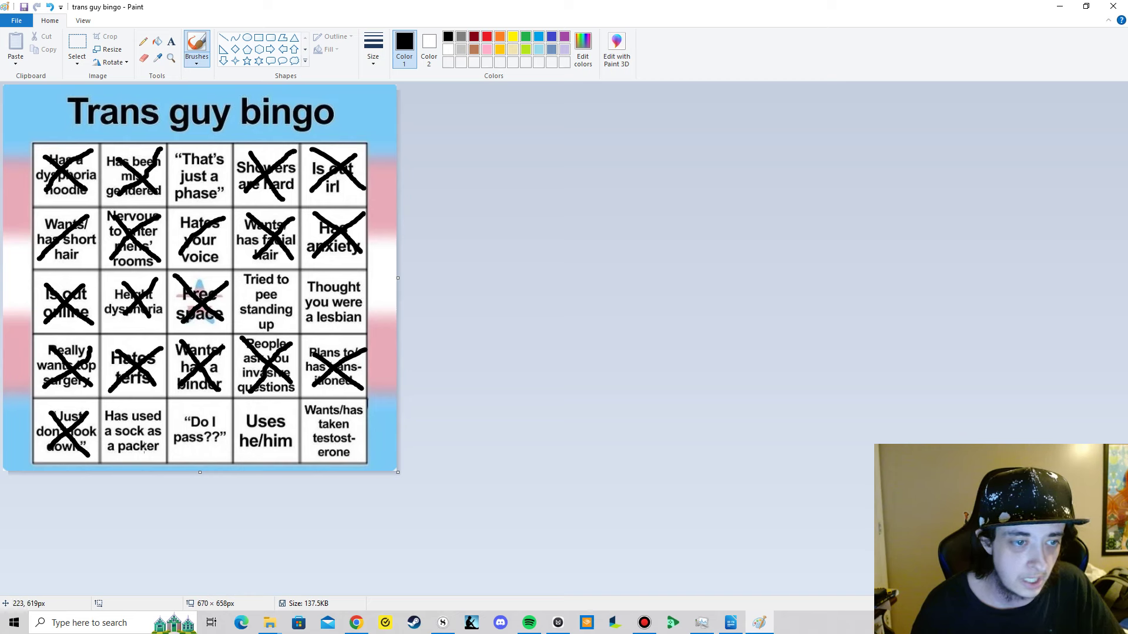
left_click_drag(216, 413, 187, 470)
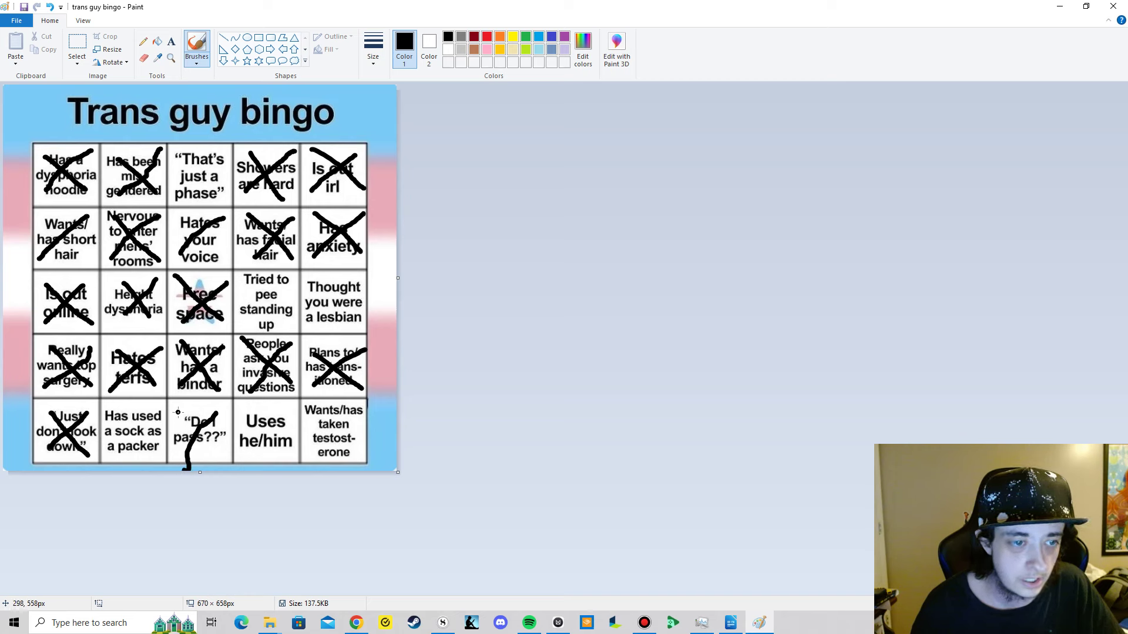
left_click_drag(174, 411, 219, 454)
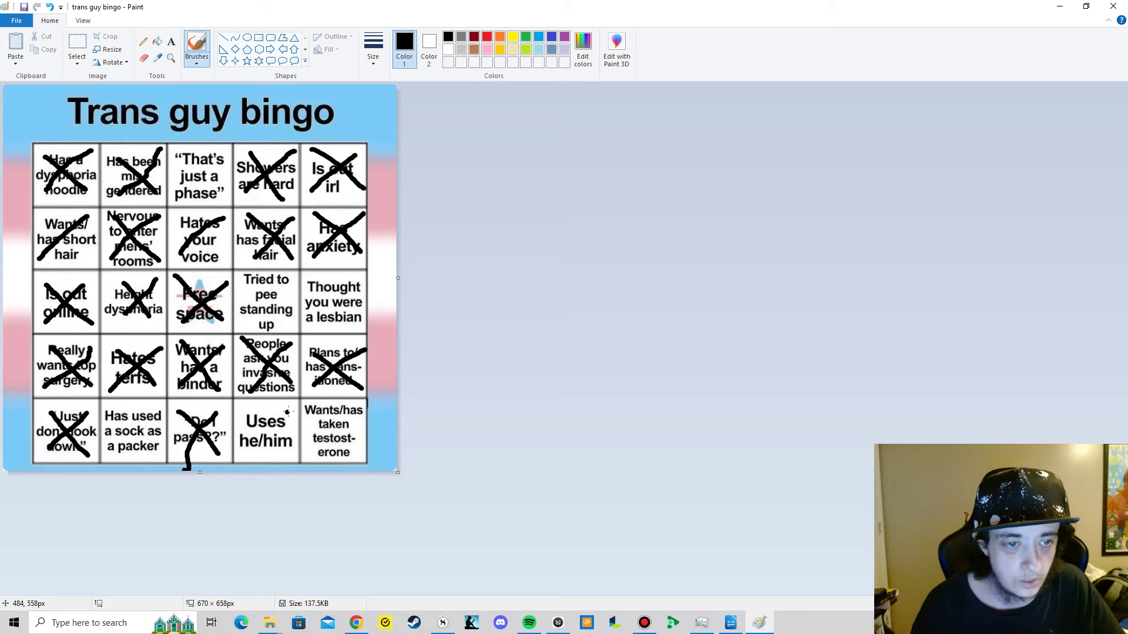
left_click_drag(292, 408, 247, 455)
left_click_drag(242, 409, 289, 450)
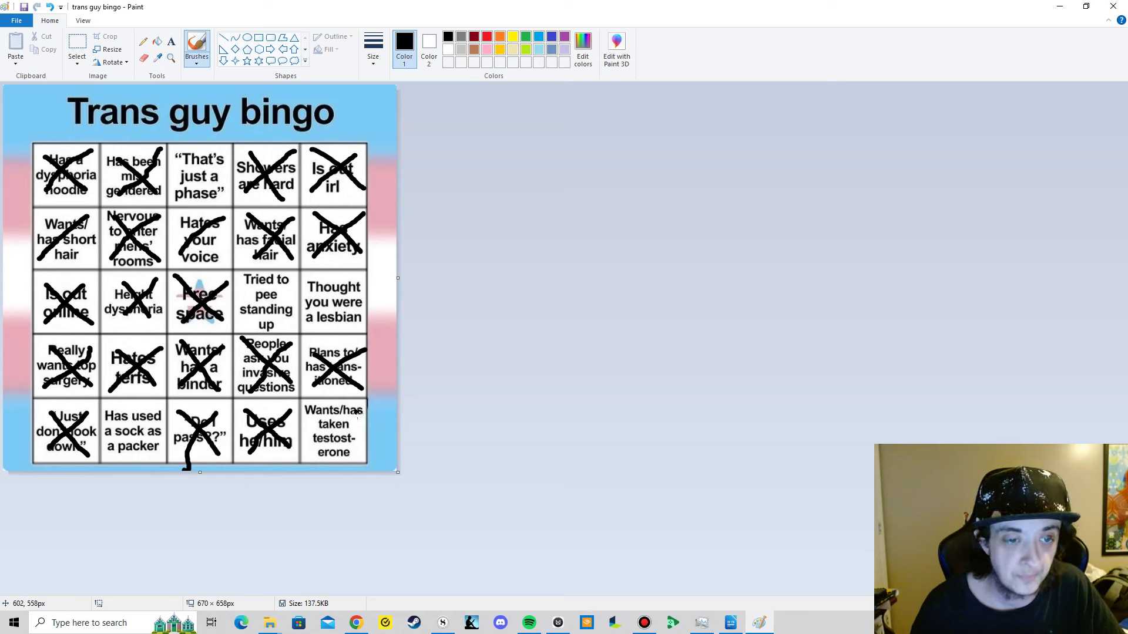
left_click_drag(361, 410, 304, 450)
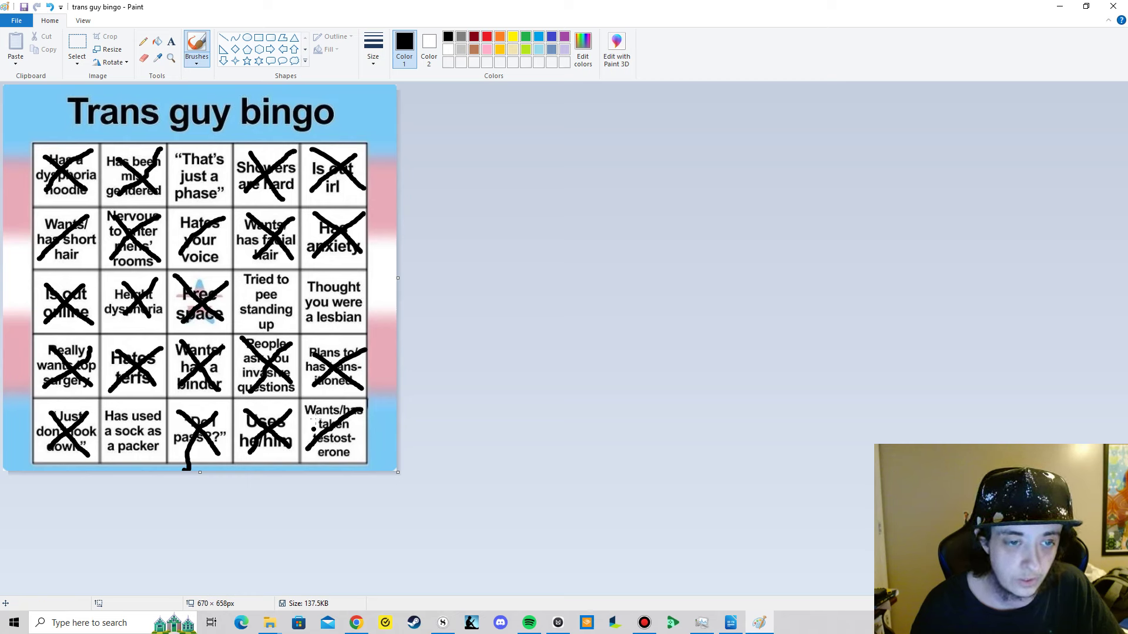
left_click_drag(311, 410, 351, 454)
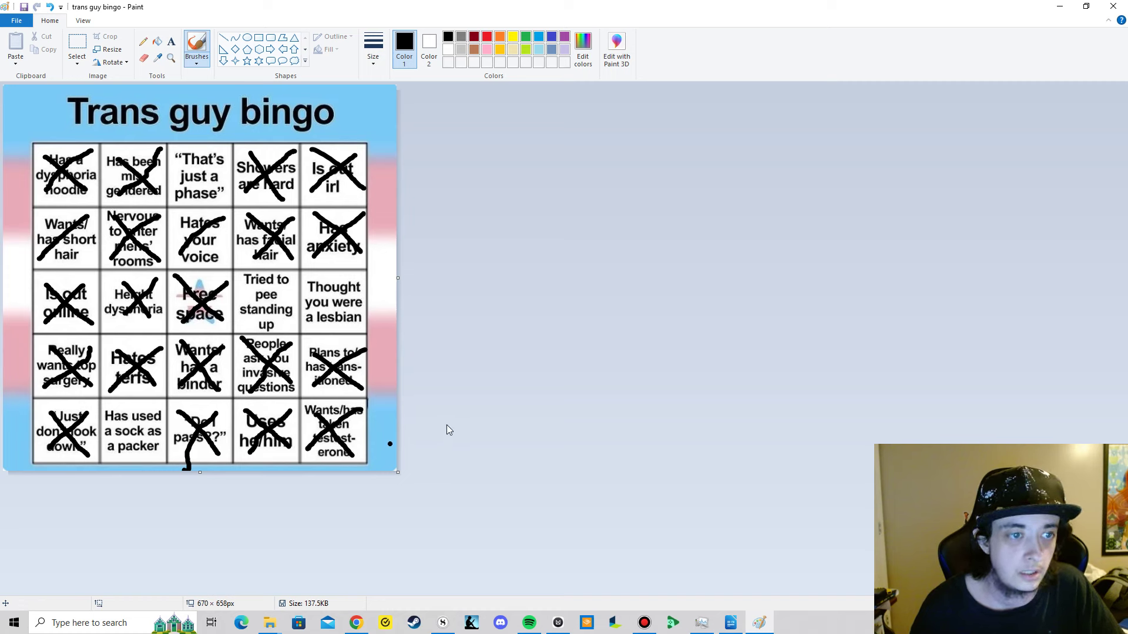